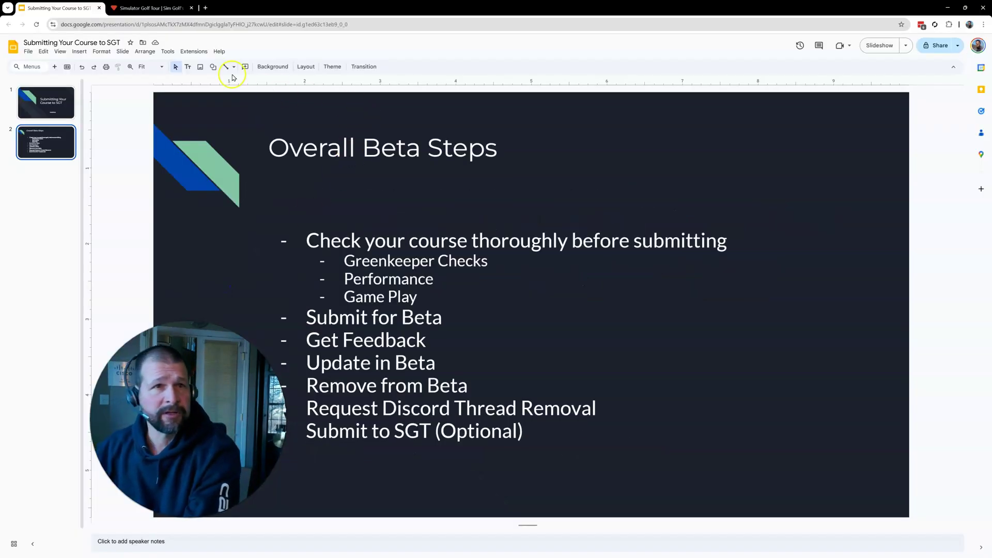
Open the Simulator Golf Tour sign-up page from the avatar menu and focus the Username field
{"action": "left_click", "coordinate": [159, 8]}
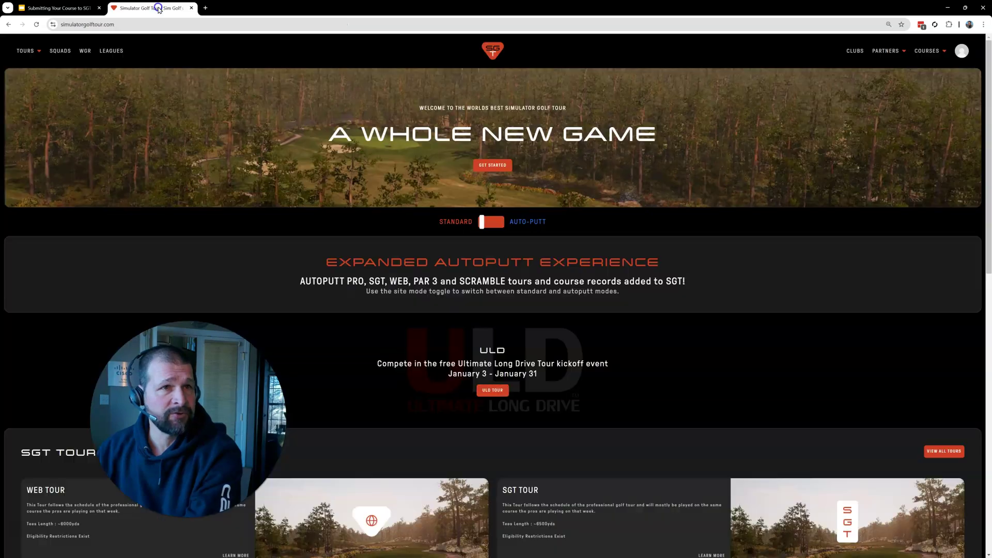
{"action": "left_click", "coordinate": [962, 51]}
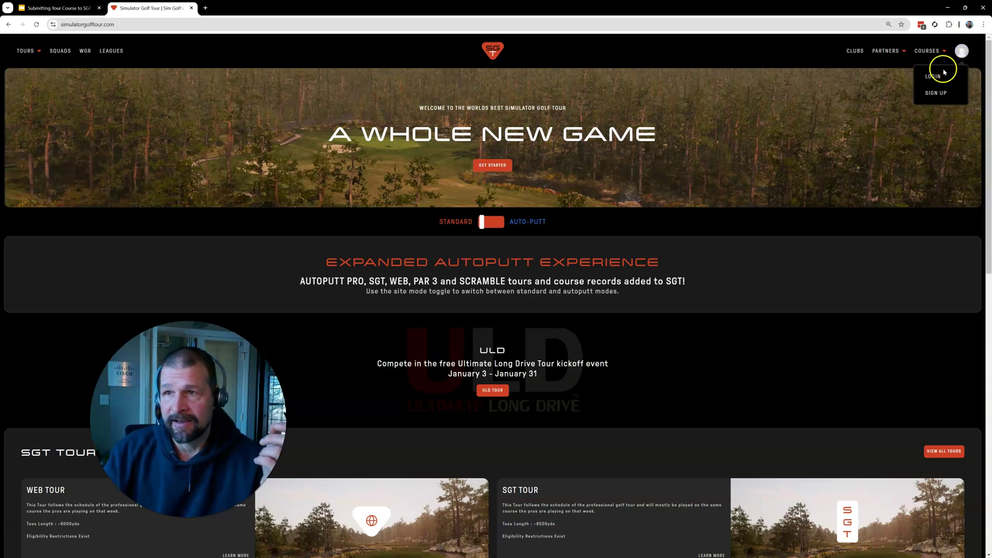
{"action": "left_click", "coordinate": [935, 93]}
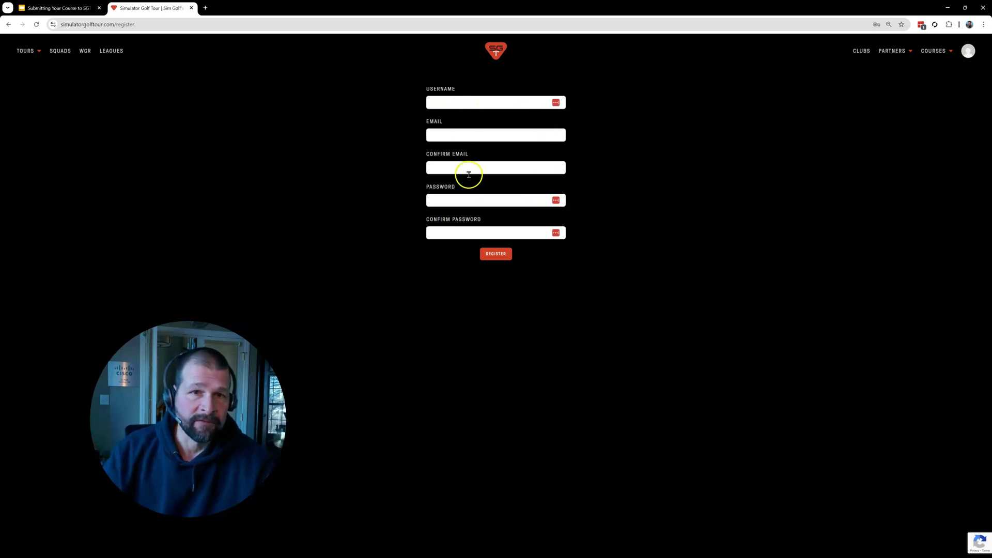
{"action": "left_click", "coordinate": [451, 103]}
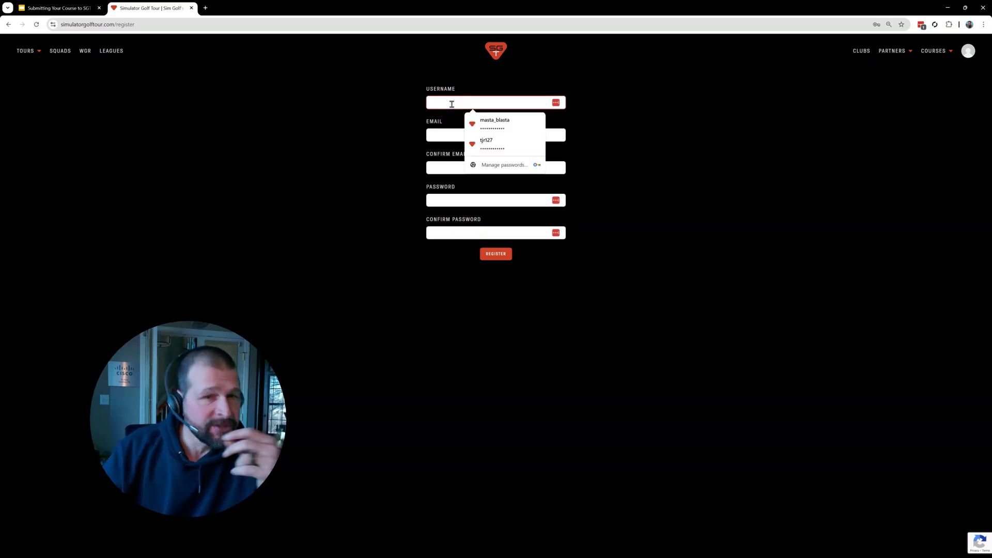
{"action": "left_click", "coordinate": [690, 104]}
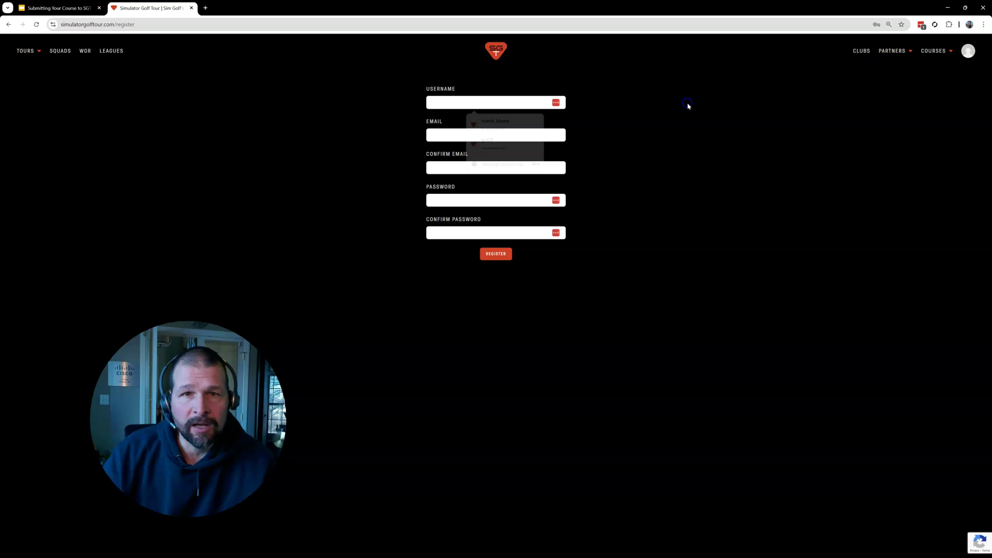
{"action": "left_click", "coordinate": [548, 103]}
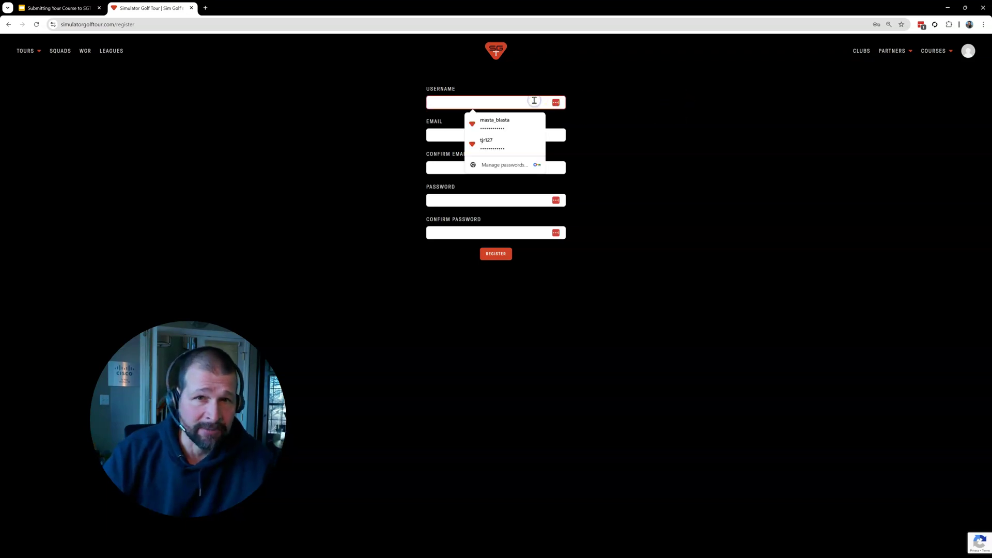
{"action": "left_click", "coordinate": [663, 103]}
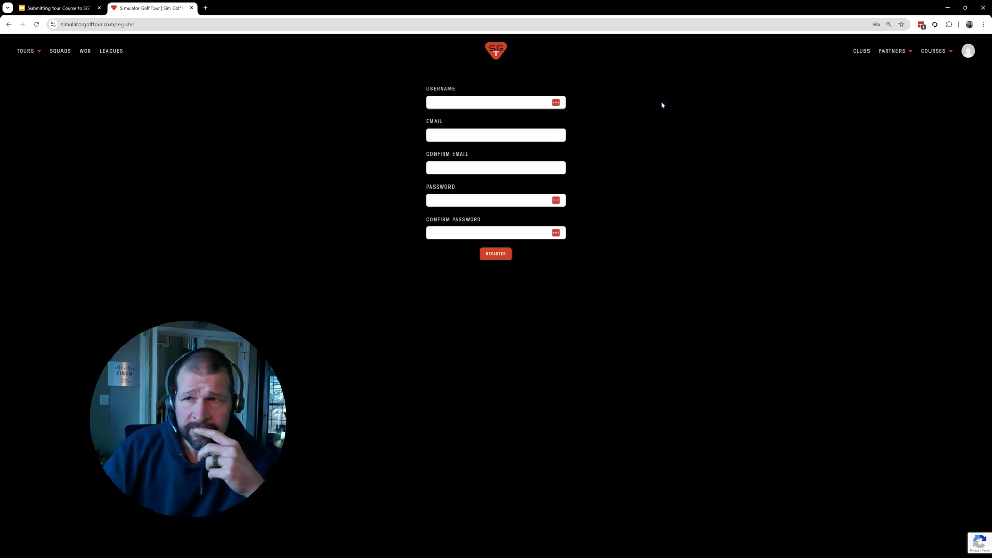
Log in to Simulator Golf Tour with the autofilled credentials
{"action": "left_click", "coordinate": [967, 53]}
{"action": "left_click", "coordinate": [939, 77]}
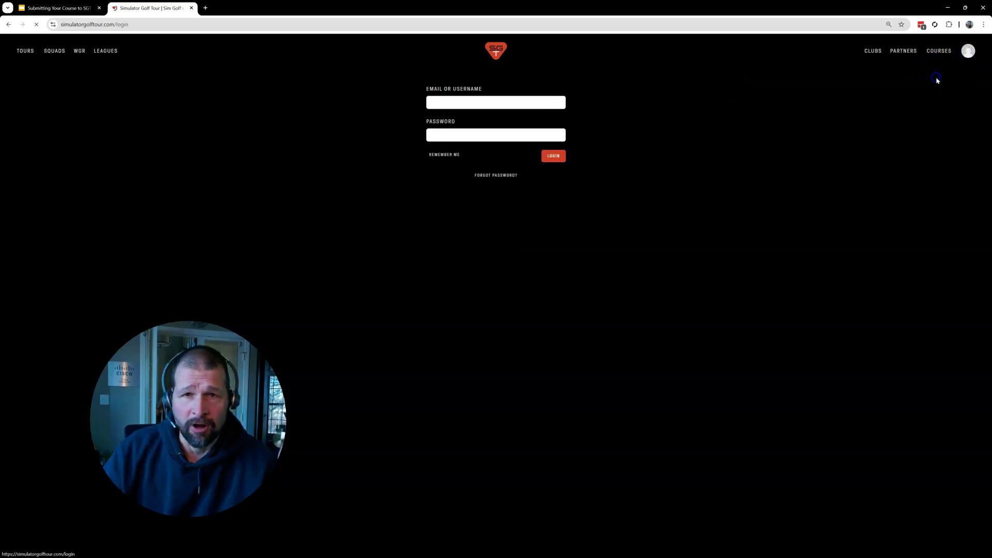
{"action": "left_click", "coordinate": [417, 118]}
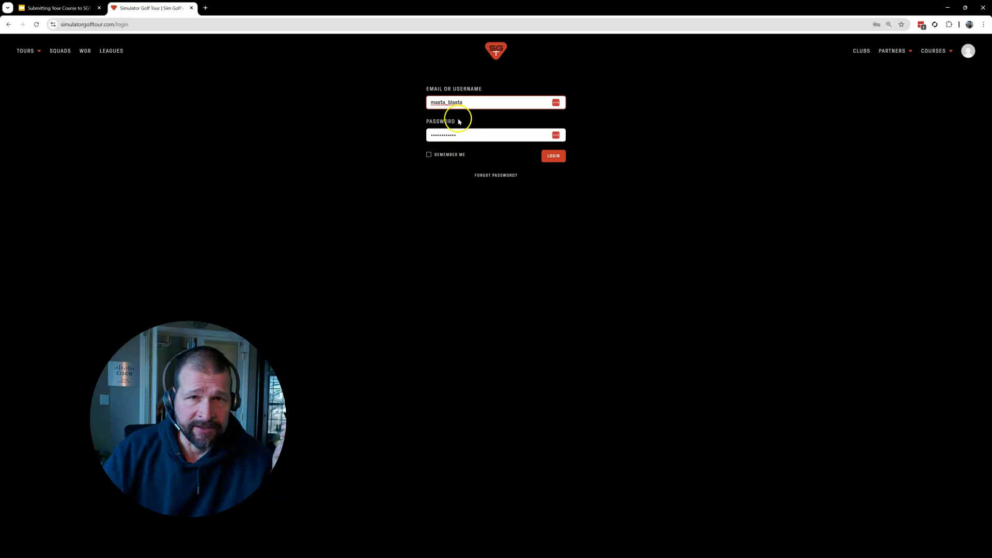
{"action": "left_click", "coordinate": [562, 156]}
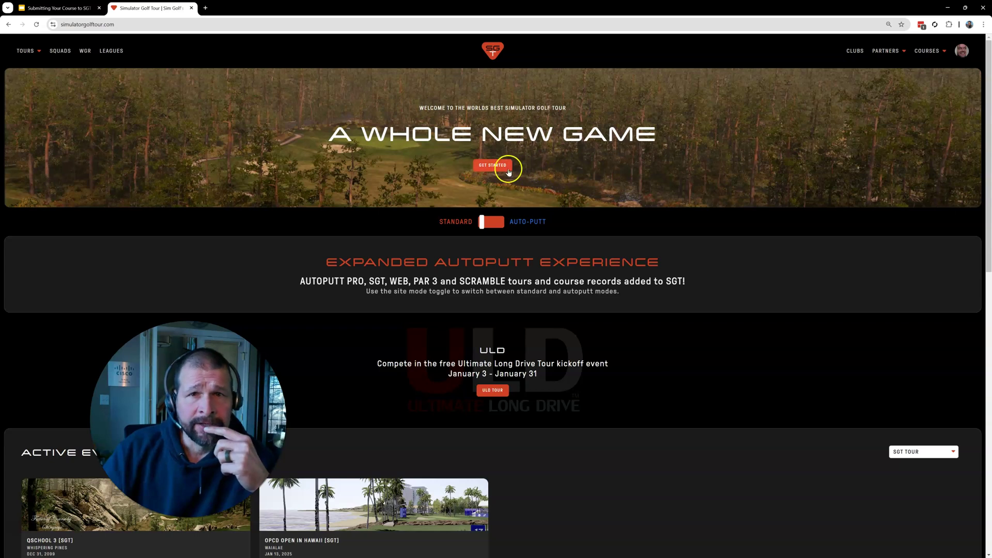
Go to COURSES > Courses and open the SUBMIT A COURSE DESIGN form
{"action": "left_click", "coordinate": [927, 51]}
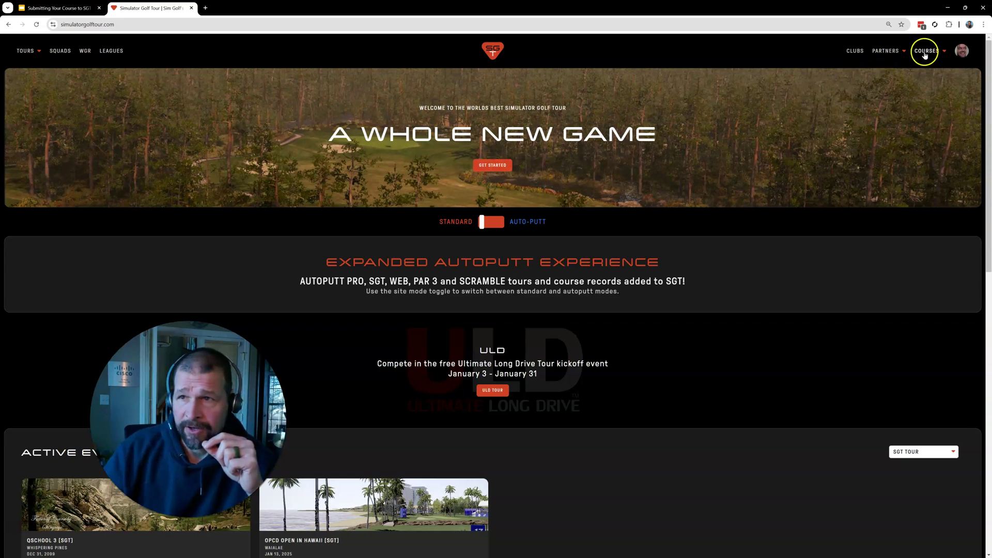
{"action": "left_click", "coordinate": [927, 73]}
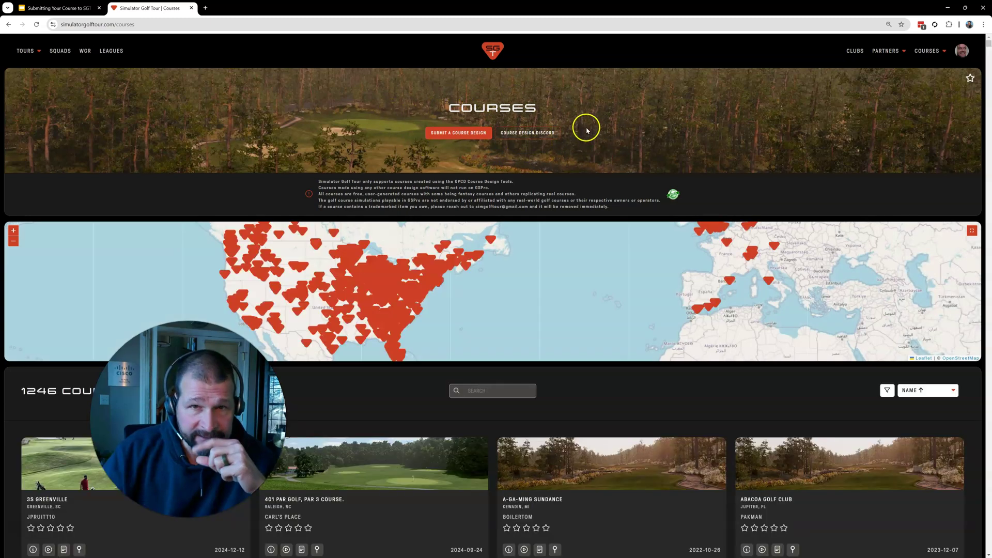
{"action": "left_click", "coordinate": [455, 133]}
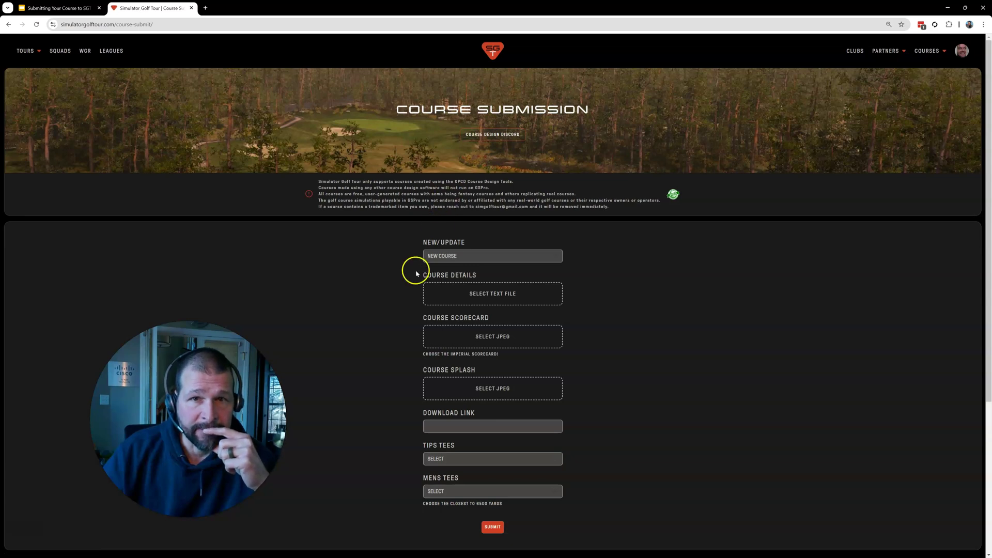
{"action": "scroll", "coordinate": [377, 267], "scroll_direction": "down", "scroll_amount": 1}
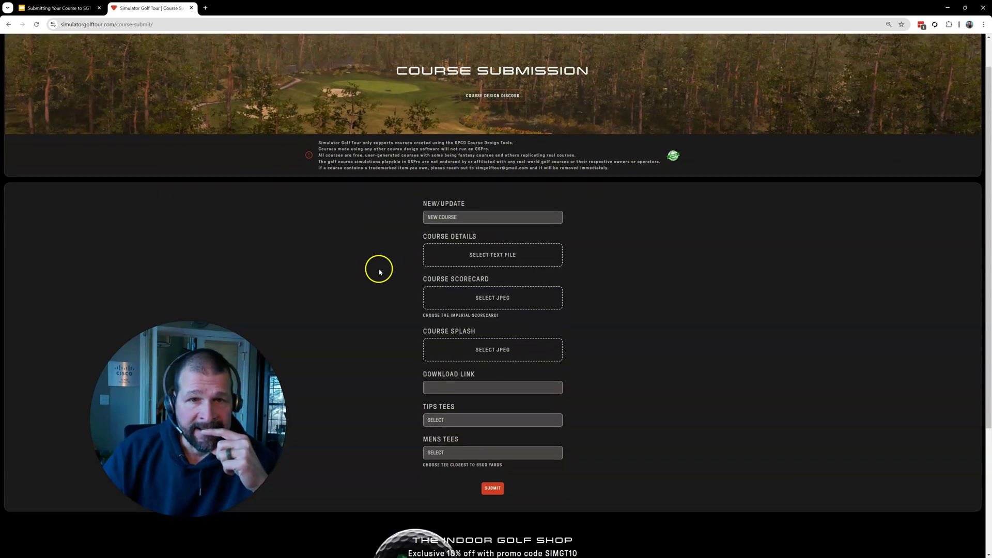
{"action": "left_click", "coordinate": [459, 219]}
{"action": "left_click", "coordinate": [455, 229]}
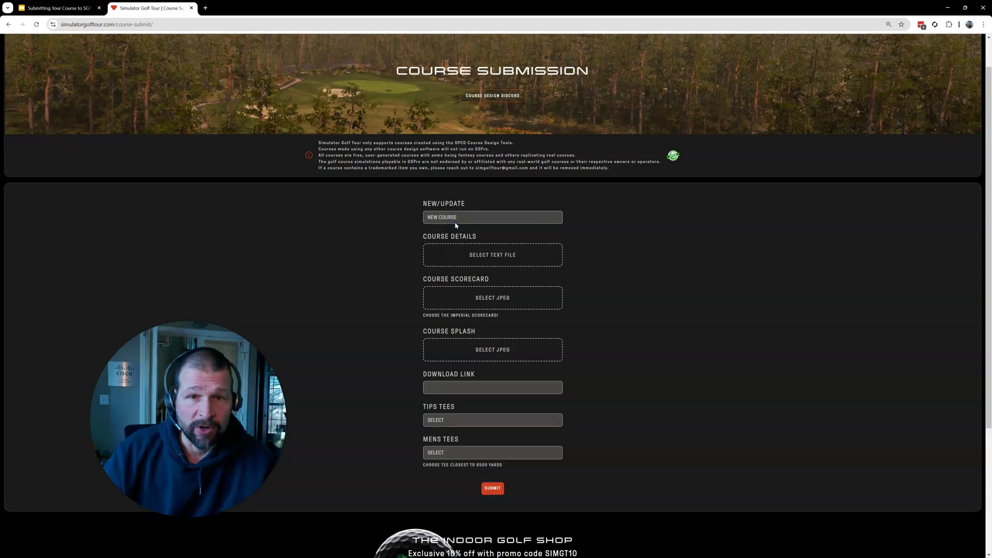
{"action": "left_click", "coordinate": [456, 219]}
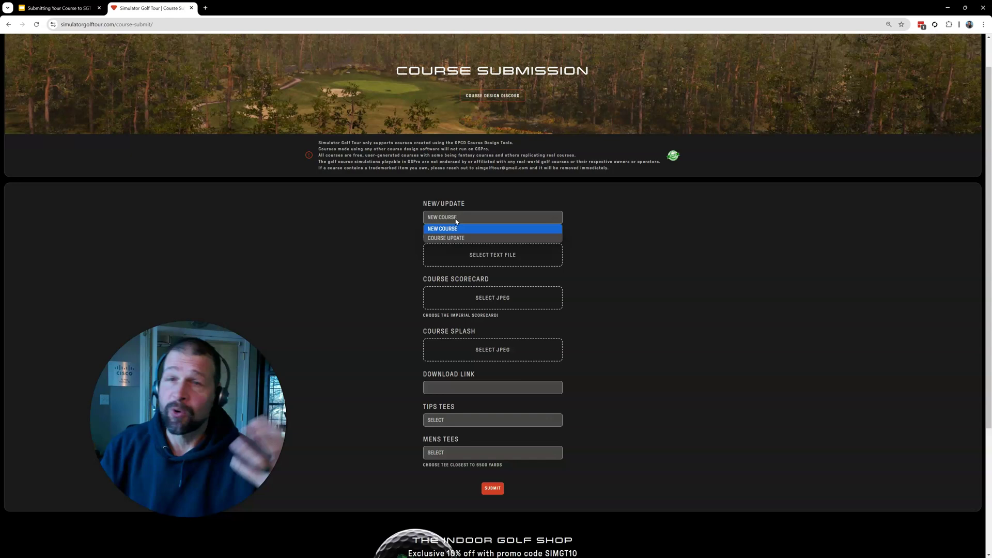
{"action": "left_click", "coordinate": [458, 225]}
{"action": "left_click", "coordinate": [455, 237]}
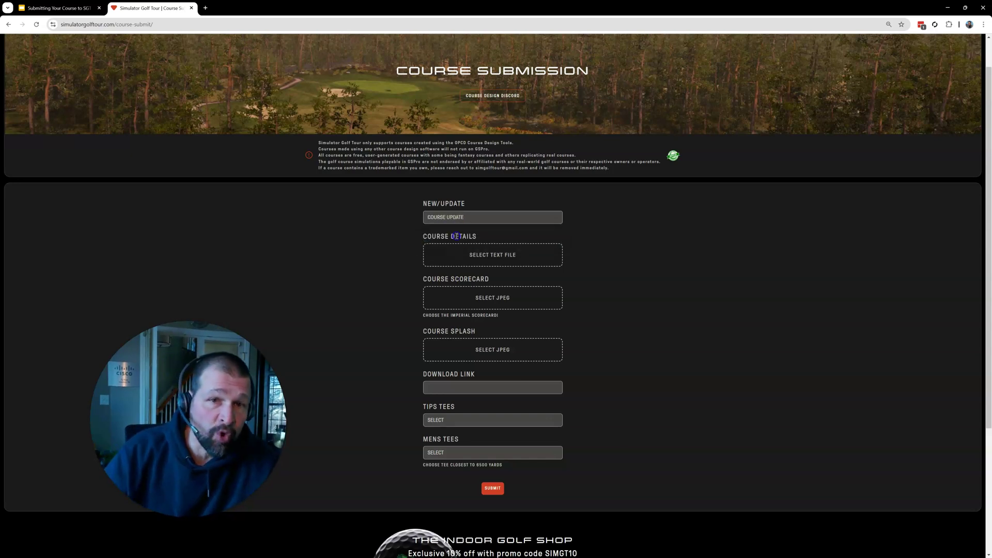
{"action": "left_click", "coordinate": [455, 248]}
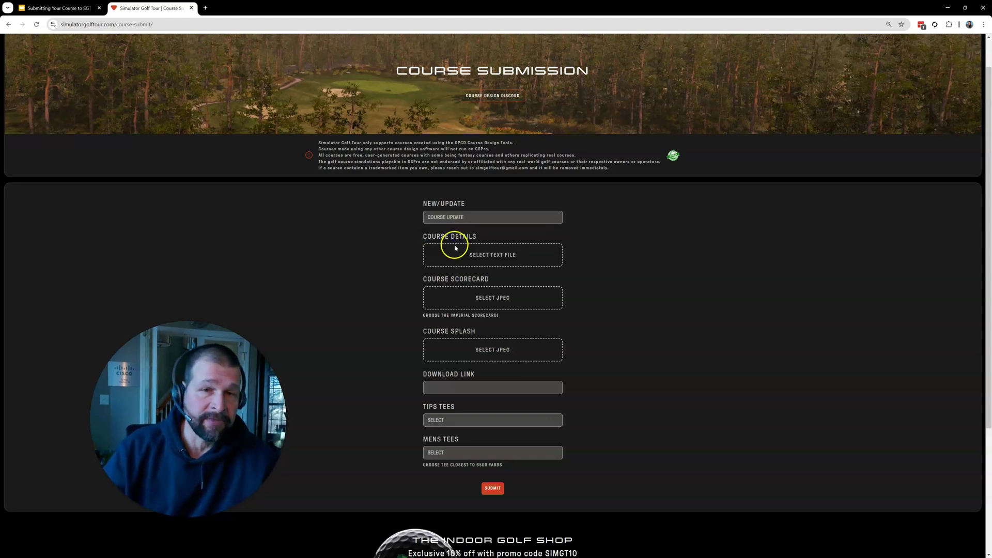
{"action": "left_click", "coordinate": [437, 234]}
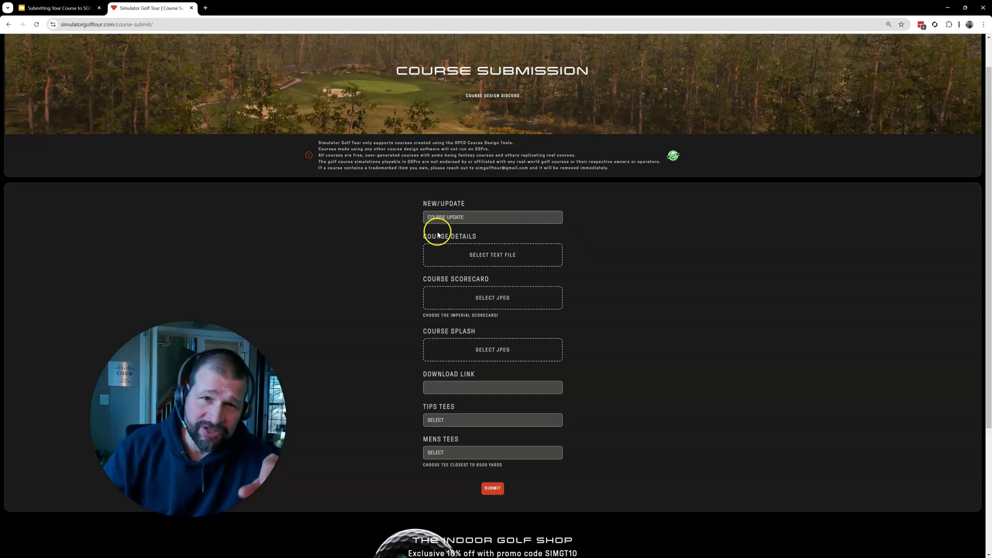
{"action": "left_click", "coordinate": [511, 287]}
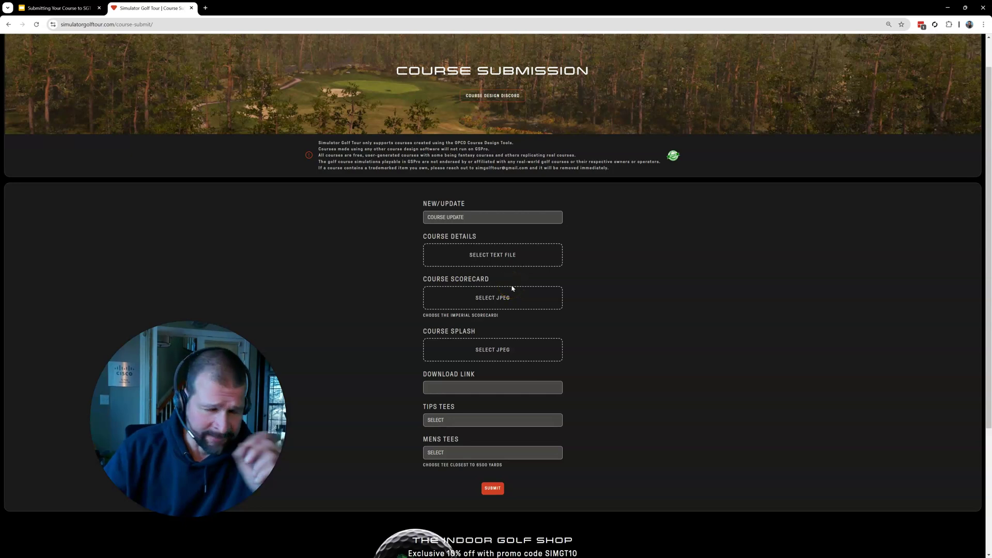
{"action": "left_click", "coordinate": [471, 217]}
{"action": "left_click", "coordinate": [472, 229]}
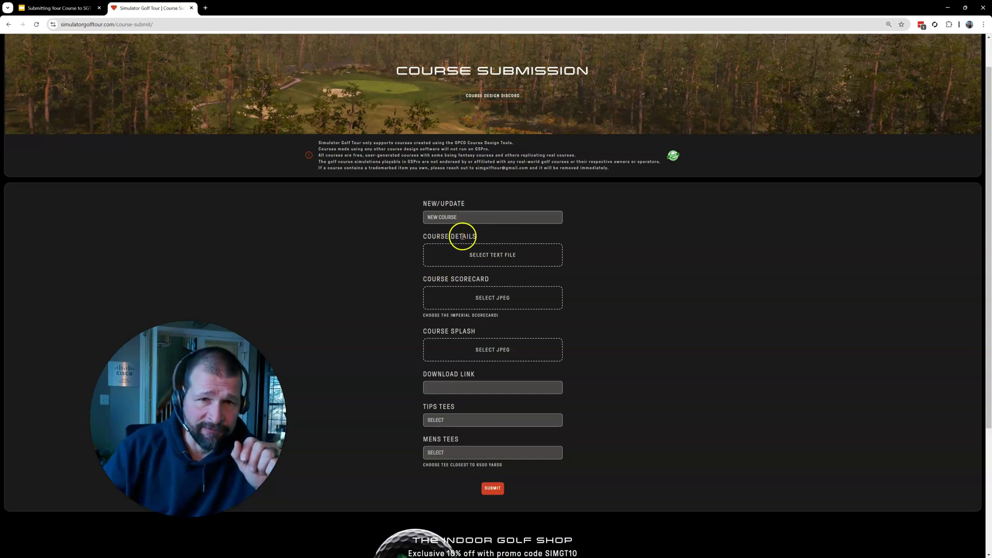
Attach coursedetails.txt from Built Courses > Kapalua_GSP as the Course Details file
{"action": "left_click", "coordinate": [496, 255]}
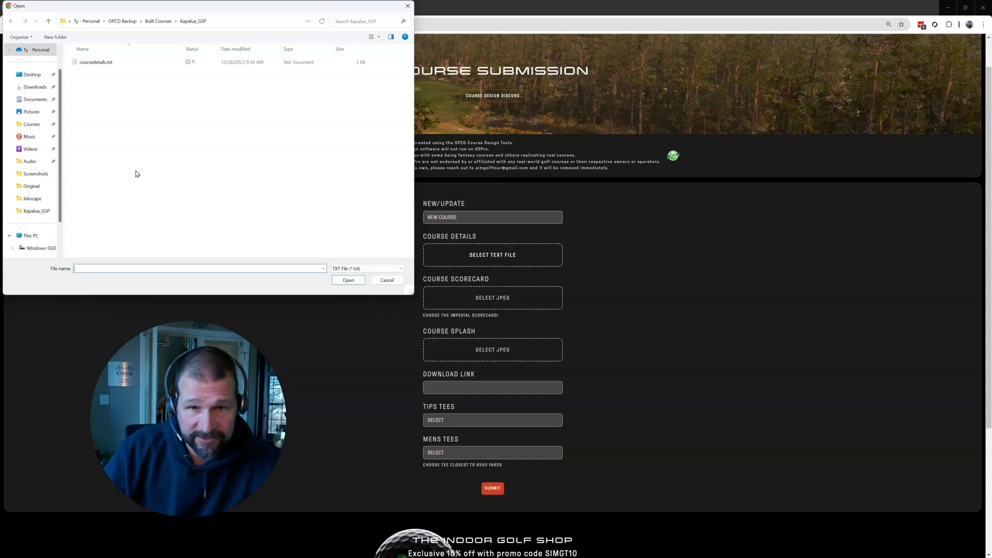
{"action": "left_click", "coordinate": [157, 24]}
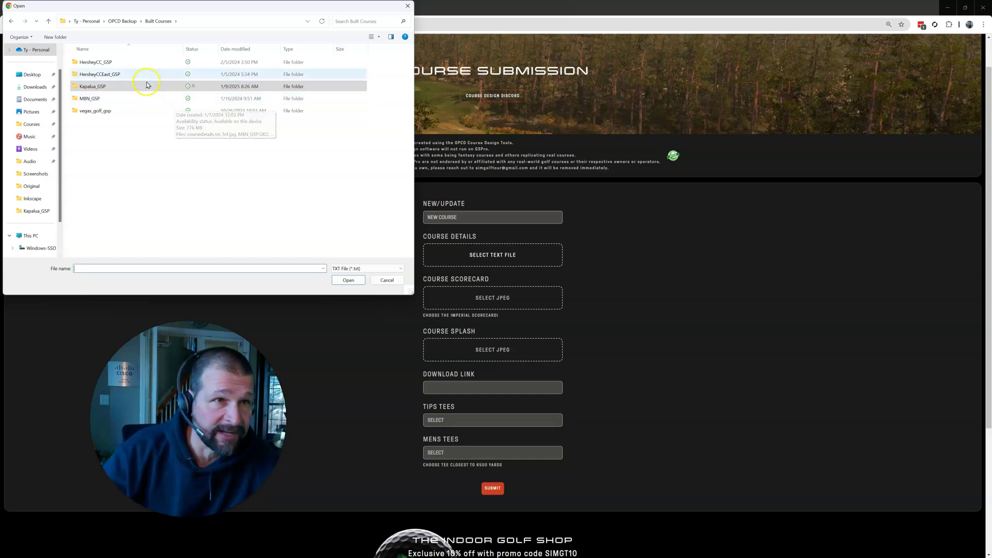
{"action": "left_click", "coordinate": [95, 88]}
{"action": "double_click", "coordinate": [95, 89]}
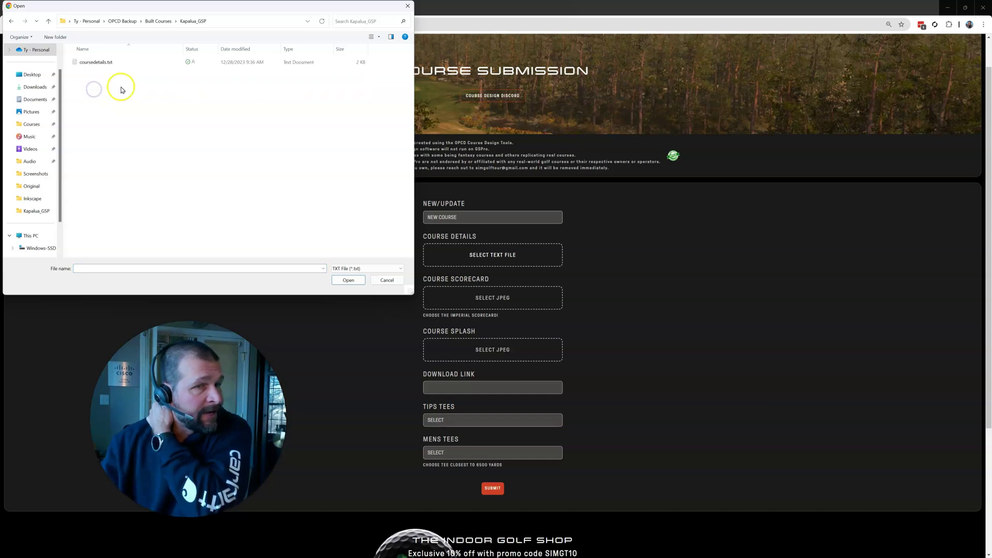
{"action": "double_click", "coordinate": [101, 63]}
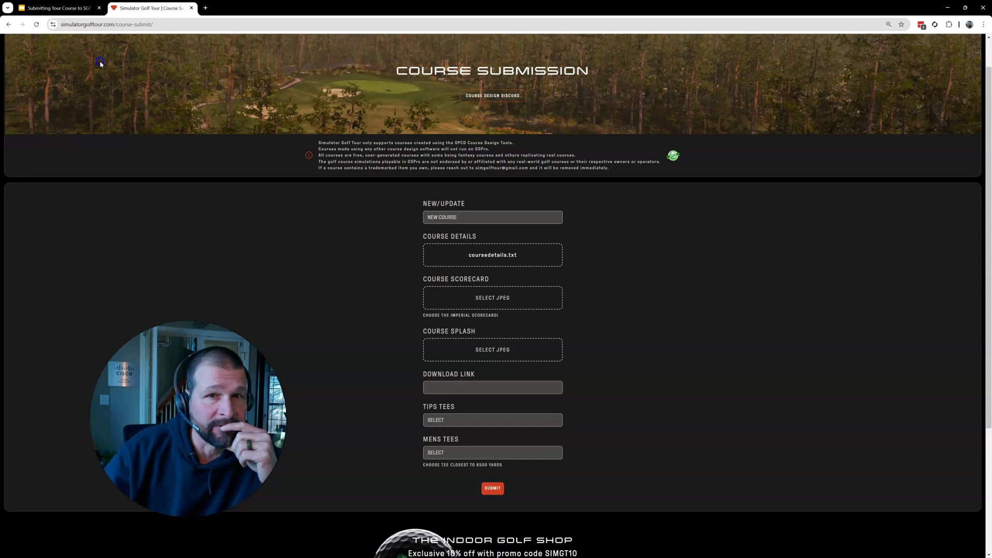
Open the Course Scorecard JPEG picker listing the Kapalua_GSP images
{"action": "left_click", "coordinate": [472, 298]}
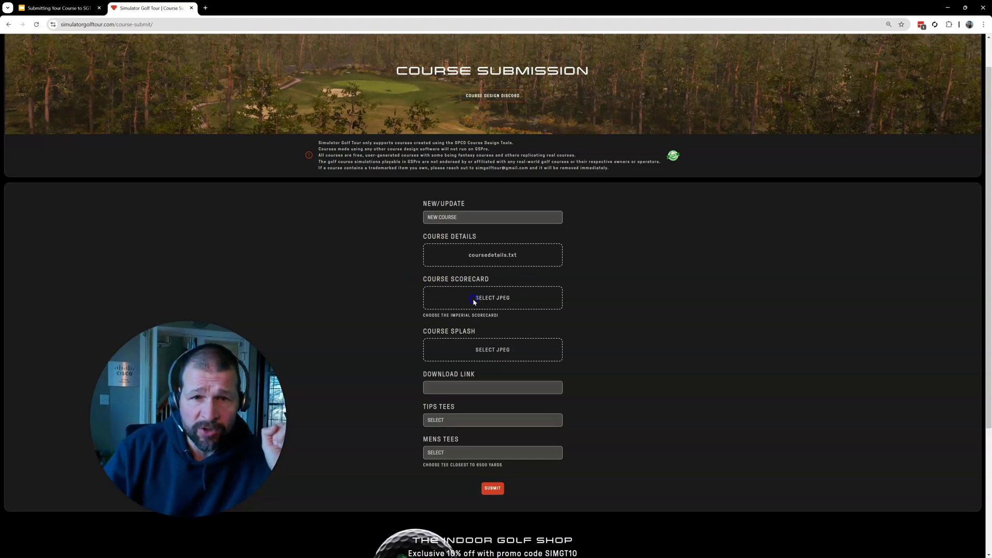
{"action": "left_click", "coordinate": [503, 300]}
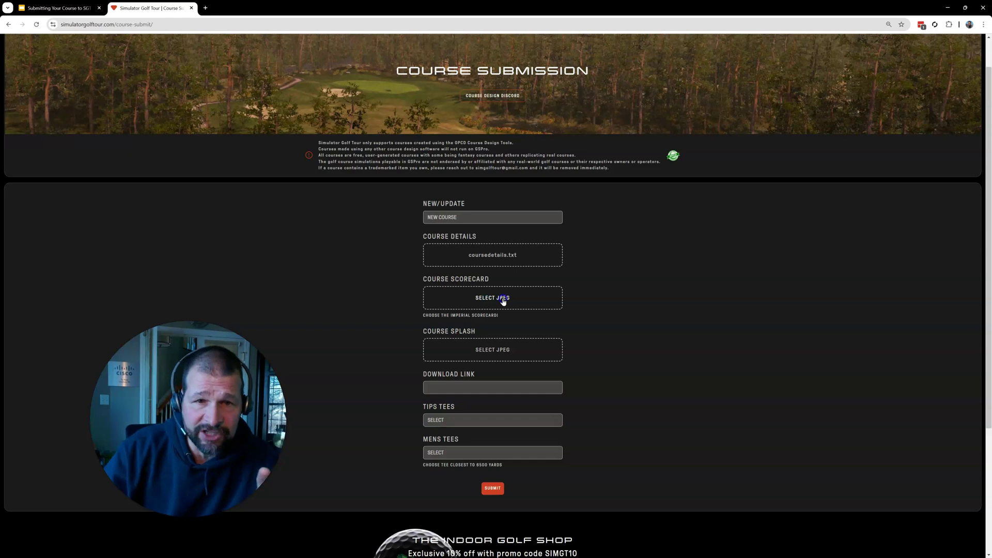
{"action": "left_click", "coordinate": [472, 316]}
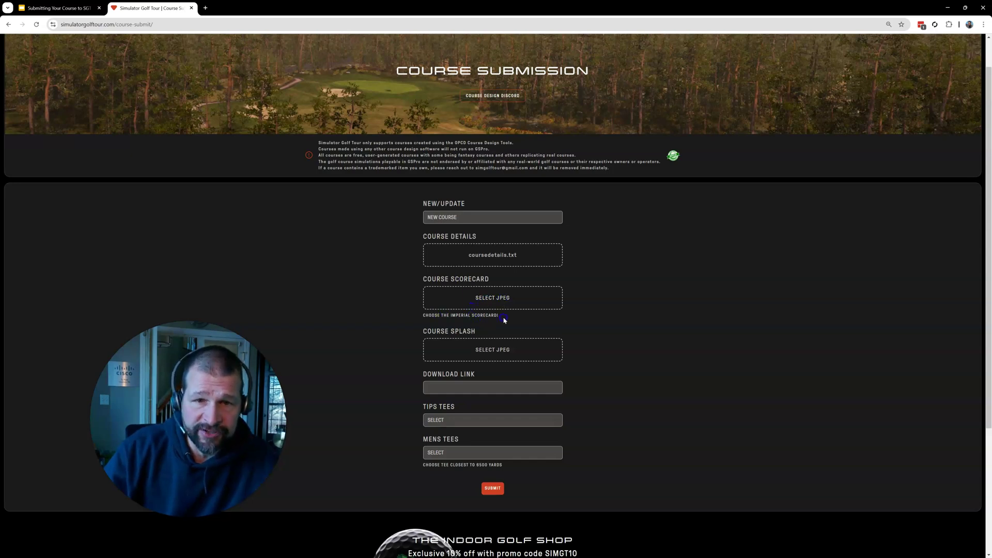
{"action": "left_click", "coordinate": [479, 300]}
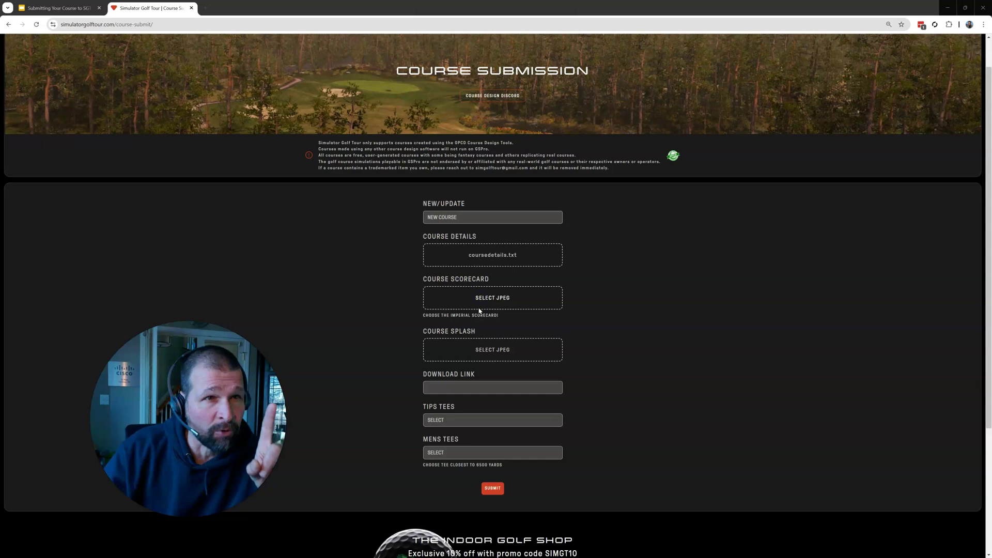
{"action": "left_click", "coordinate": [479, 309]}
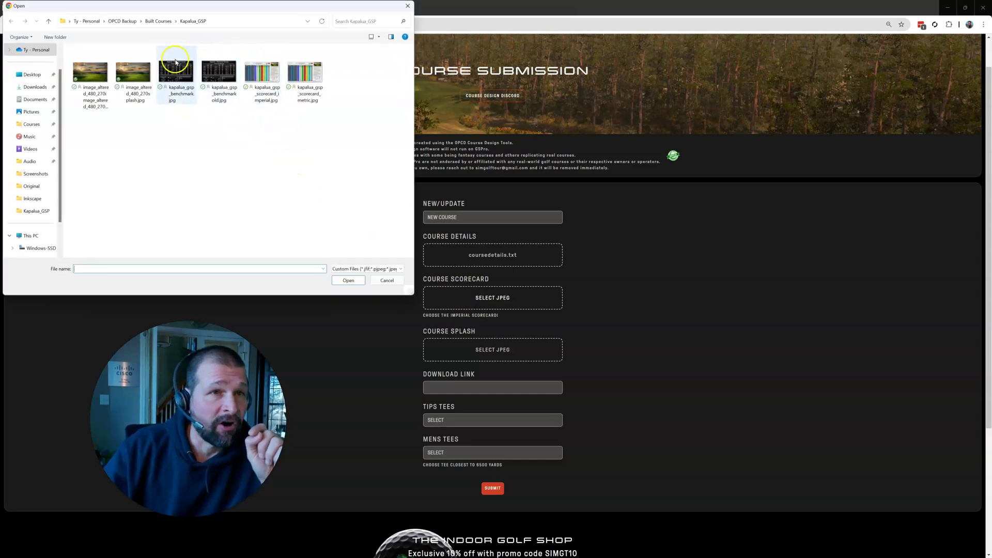
Attach kapalua_gsp_scorecard_imperial.jpg as scorecard and image_altered_480_270splash.jpg as course splash
{"action": "double_click", "coordinate": [266, 76]}
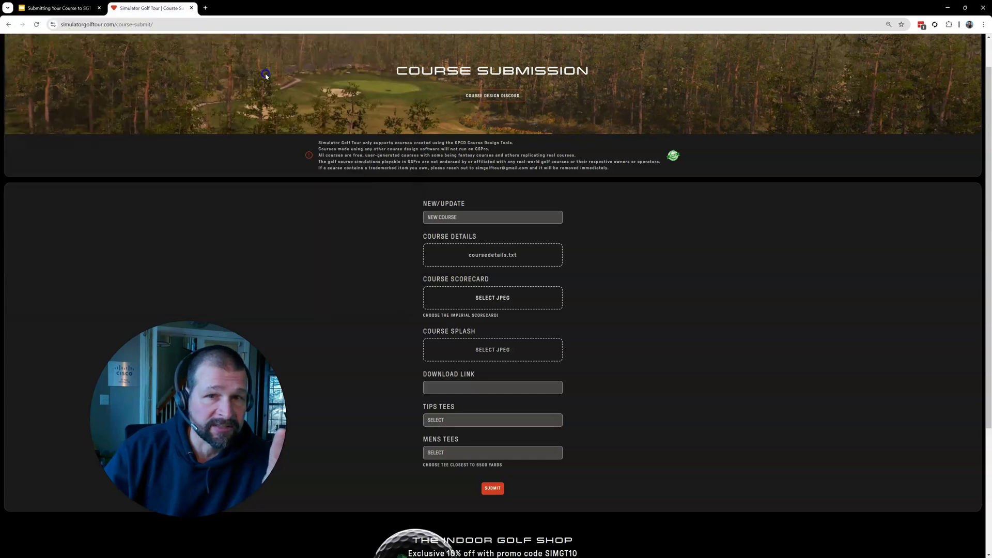
{"action": "left_click", "coordinate": [492, 351]}
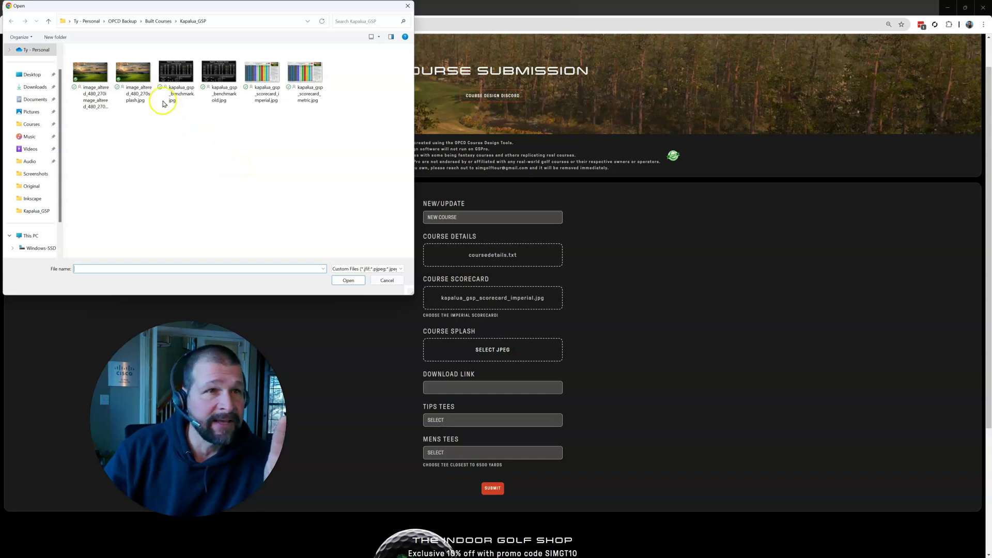
{"action": "double_click", "coordinate": [132, 76]}
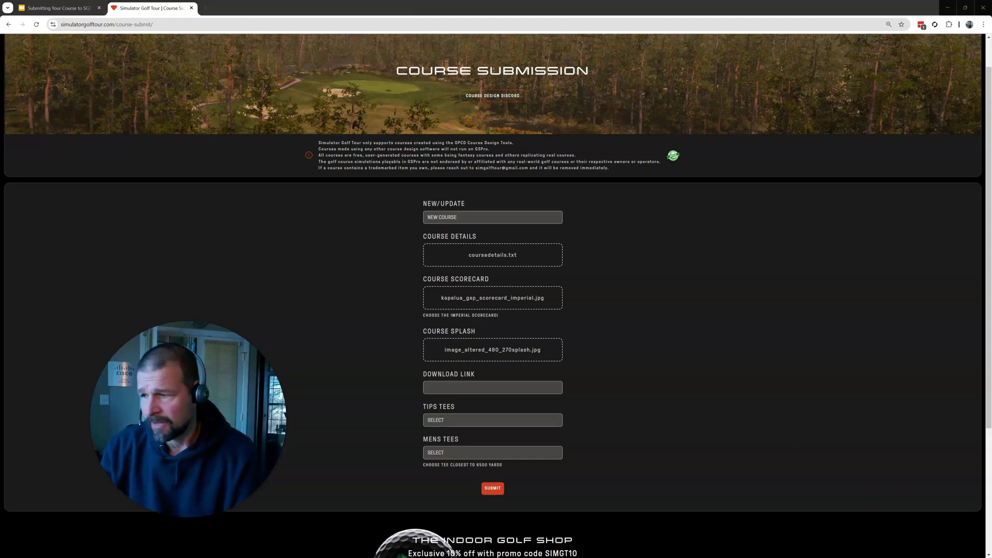
Bring the Built Courses Explorer window on-screen, maximize it, and open the Kapalua_GSP folder
{"action": "left_click_drag", "start_coordinate": [827, 557], "coordinate": [464, 108]}
{"action": "left_click", "coordinate": [615, 93]}
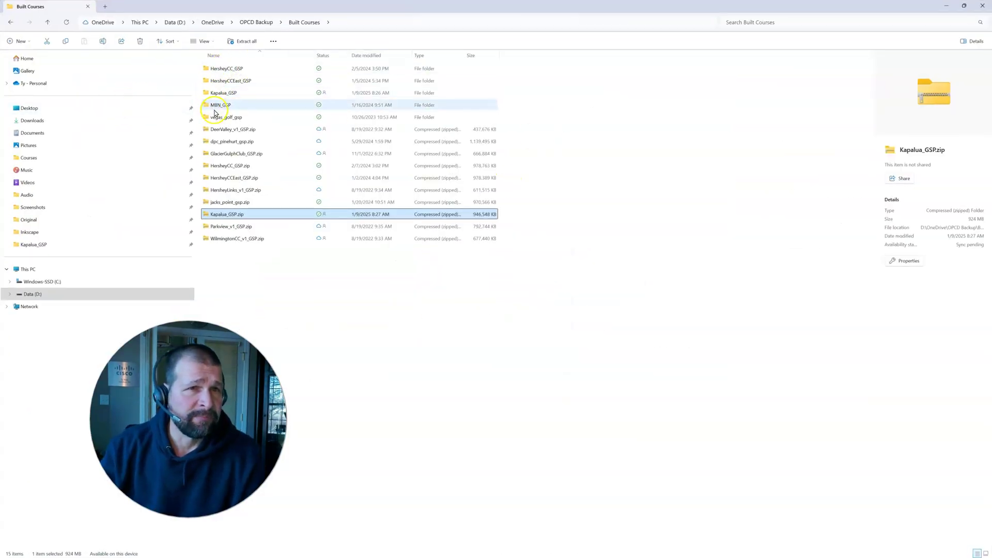
{"action": "left_click", "coordinate": [226, 93]}
{"action": "double_click", "coordinate": [226, 93]}
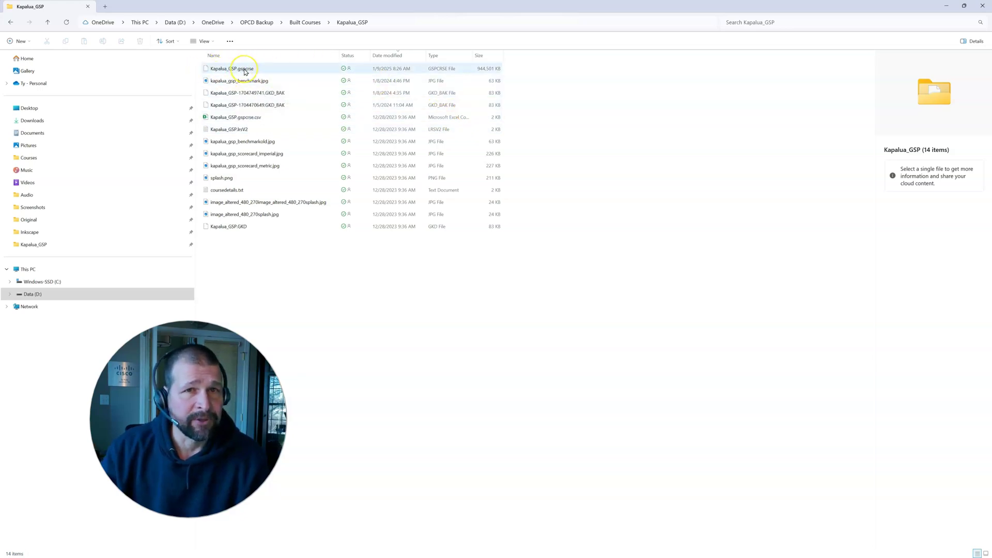
Back in Built Courses, start compressing Kapalua_GSP to a ZIP file, then cancel it
{"action": "left_click", "coordinate": [307, 25]}
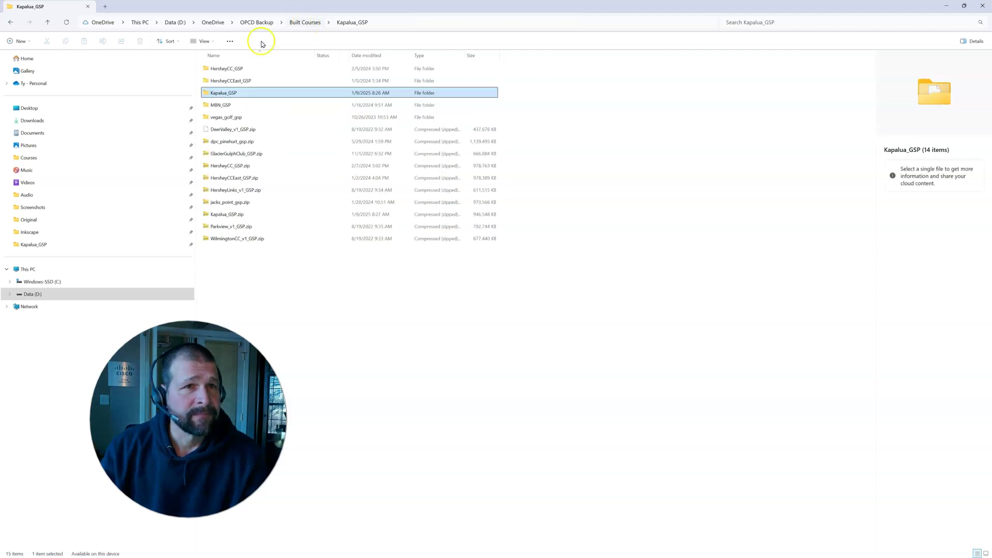
{"action": "right_click", "coordinate": [227, 95]}
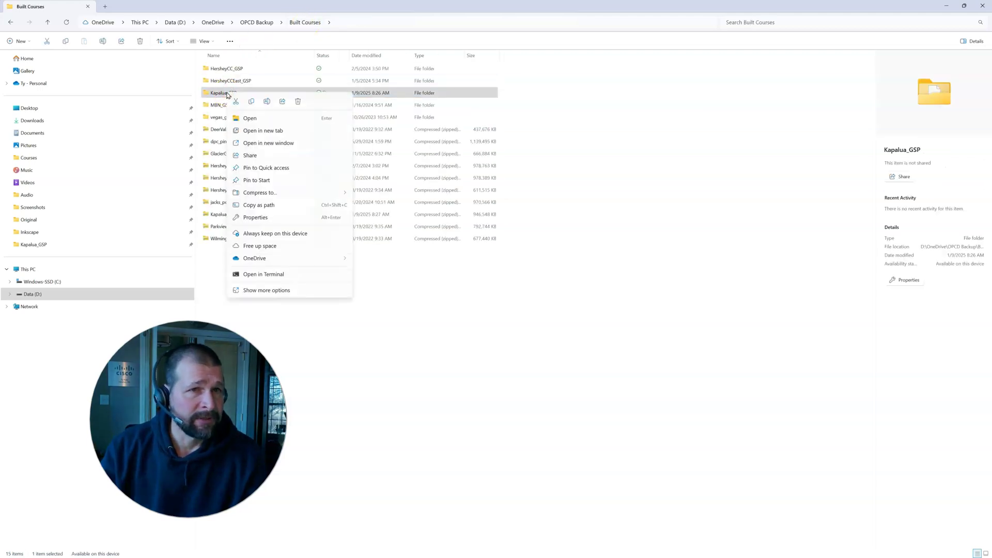
{"action": "mouse_move", "coordinate": [277, 193]}
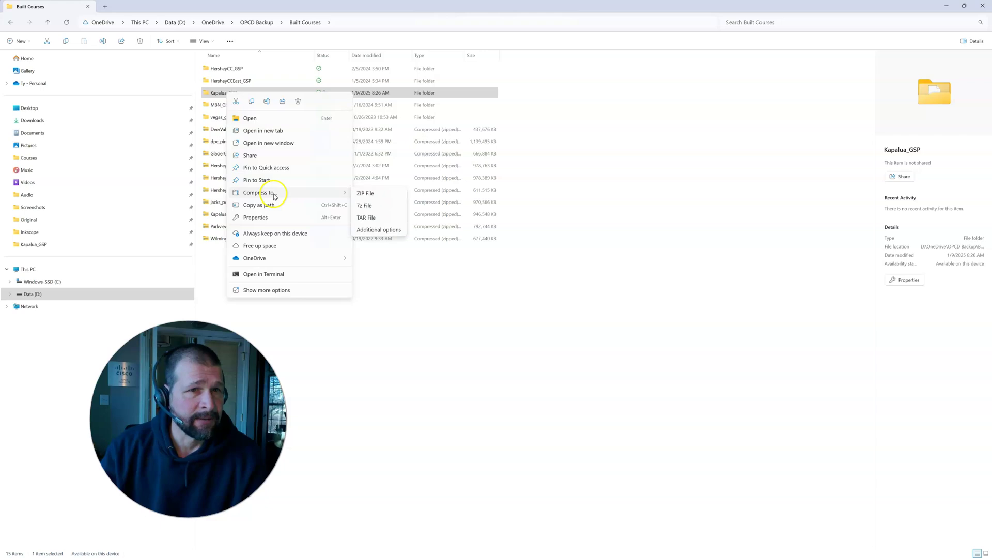
{"action": "left_click", "coordinate": [381, 195]}
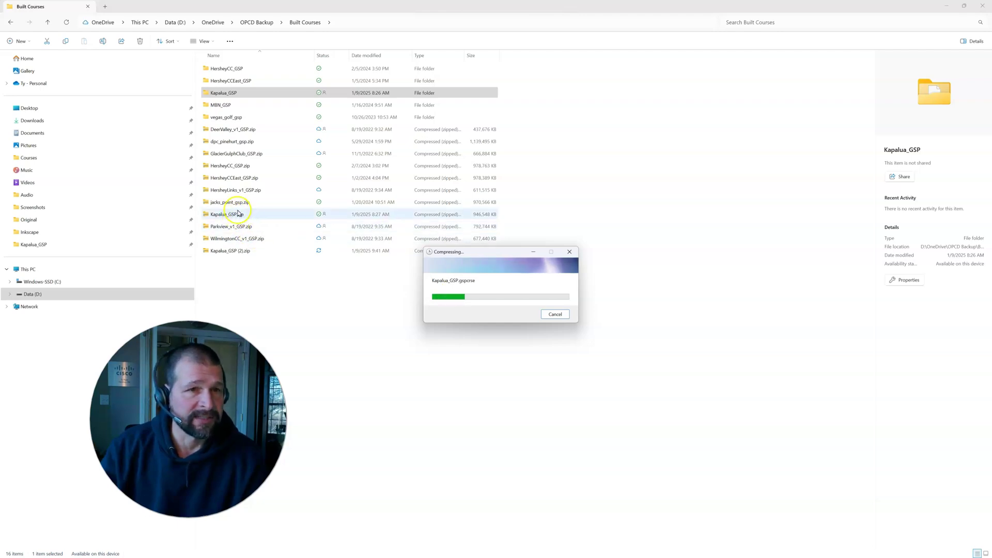
{"action": "left_click", "coordinate": [555, 315]}
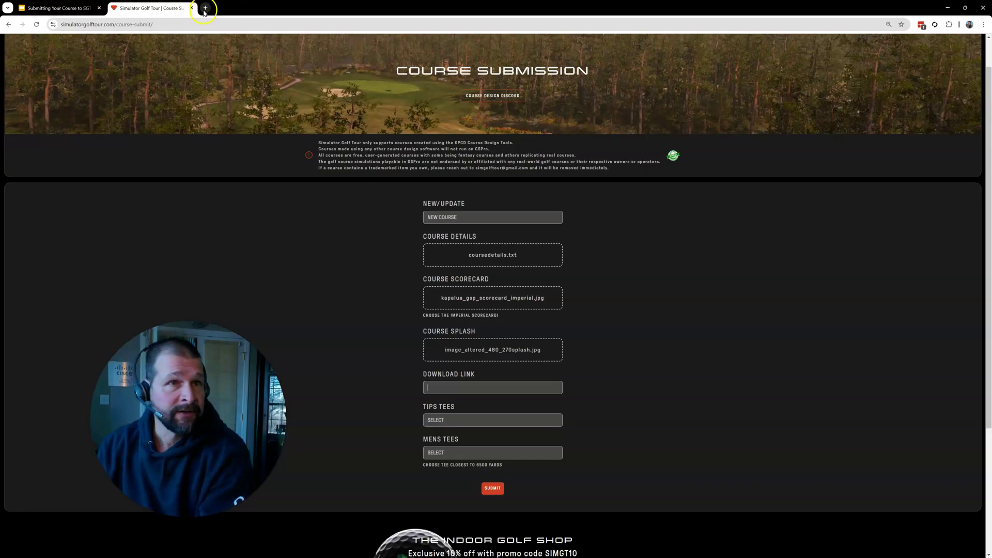
Open OneDrive in a new browser tab
{"action": "left_click", "coordinate": [205, 7]}
{"action": "left_click", "coordinate": [216, 23]}
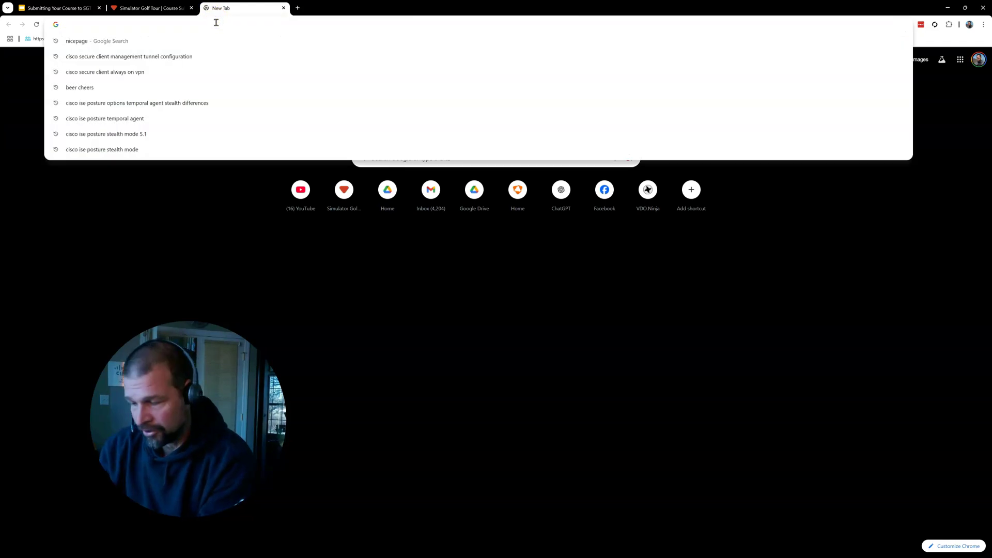
{"action": "type", "text": "oned"}
{"action": "key", "text": "BackSpace"}
{"action": "key", "text": "BackSpace"}
{"action": "key", "text": "BackSpace"}
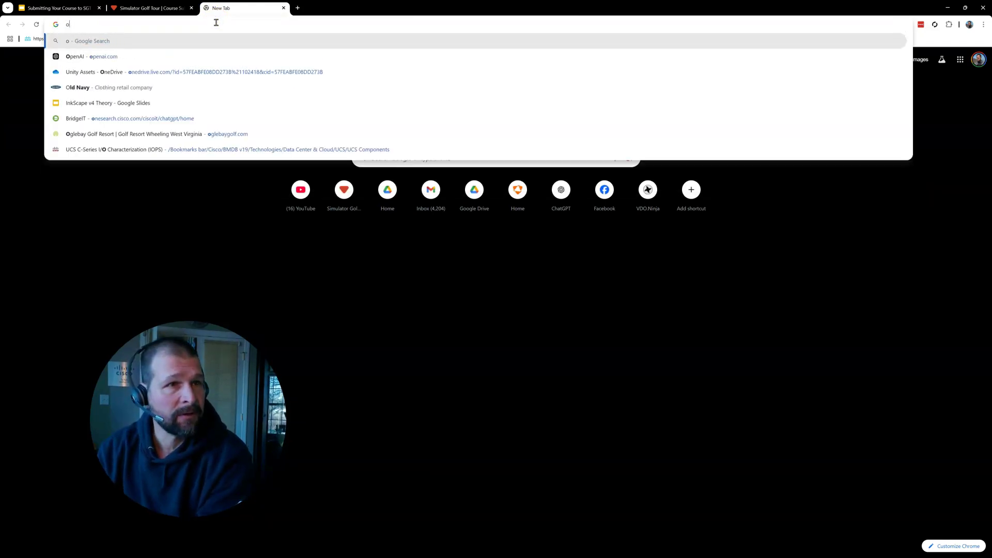
{"action": "type", "text": "ned"}
{"action": "key", "text": "BackSpace"}
{"action": "key", "text": "BackSpace"}
{"action": "key", "text": "BackSpace"}
{"action": "type", "text": "ned"}
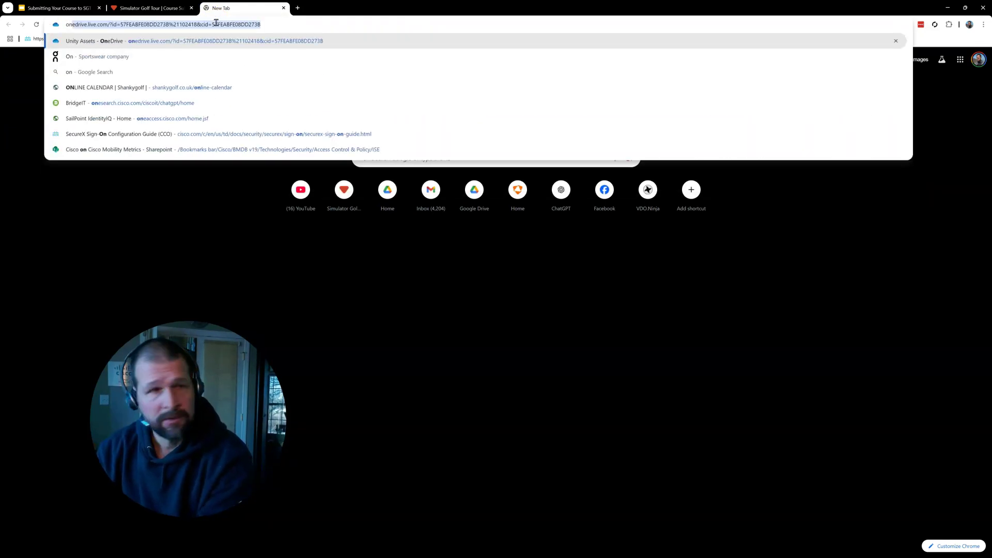
{"action": "key", "text": "Return"}
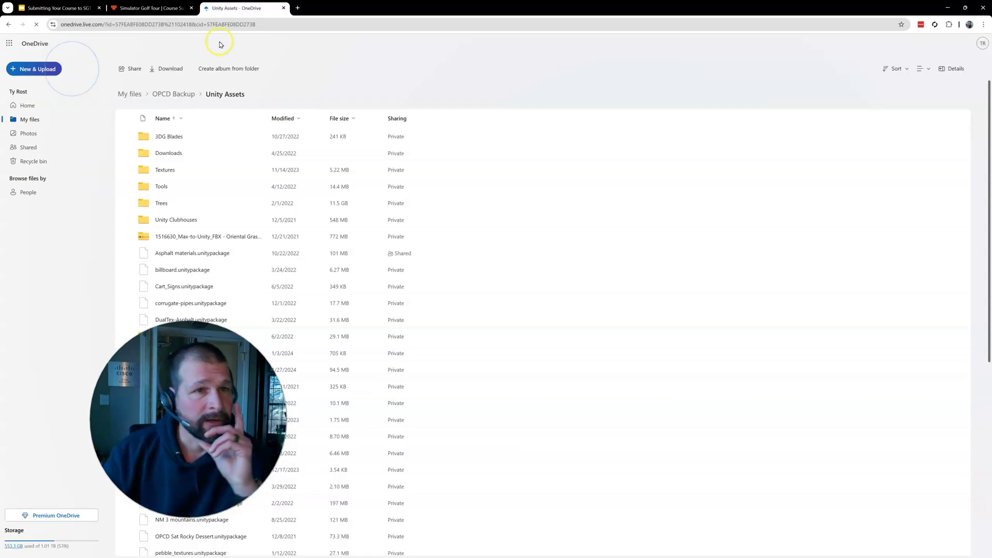
Navigate to My files > OPCD Backup > Built Courses to find Kapalua_GSP.zip
{"action": "left_click", "coordinate": [51, 120]}
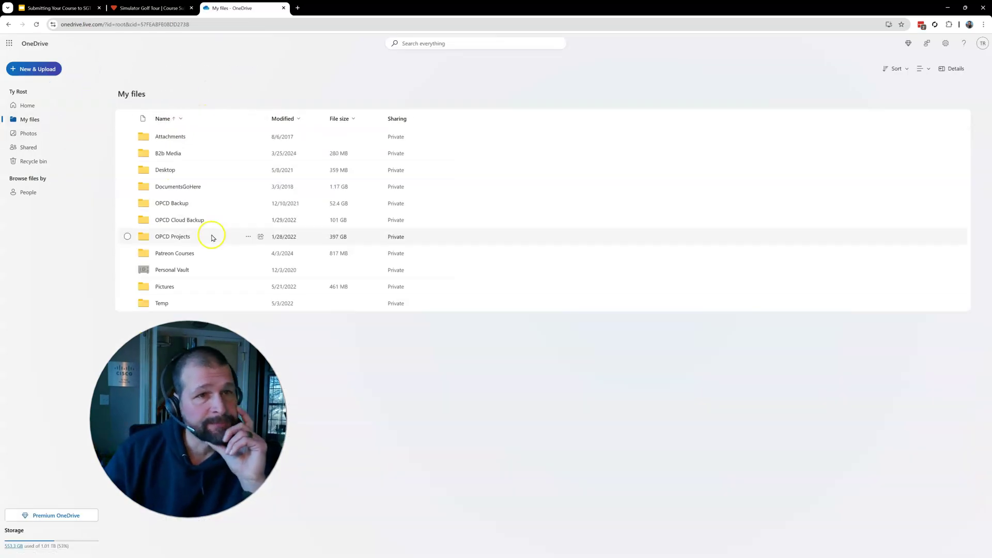
{"action": "left_click", "coordinate": [176, 204]}
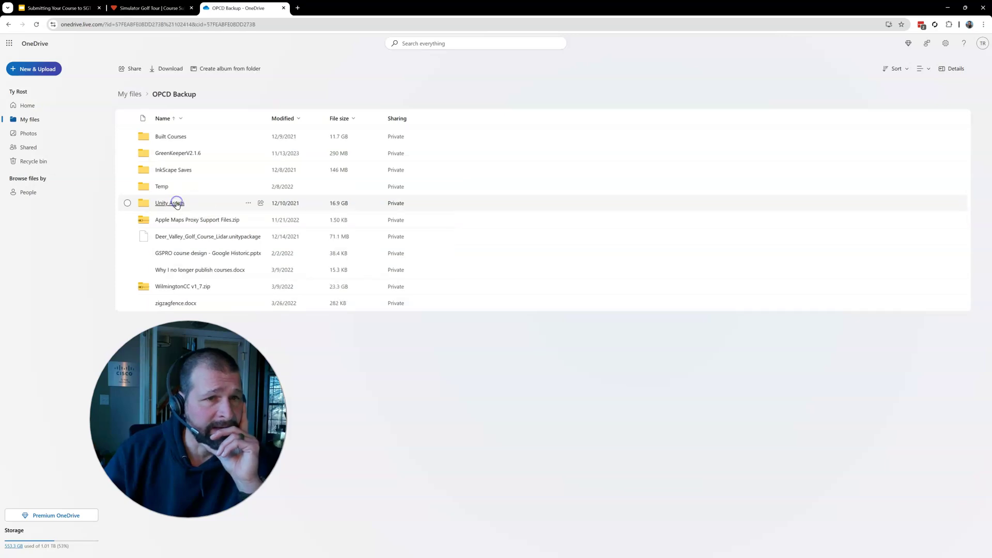
{"action": "left_click", "coordinate": [178, 139]}
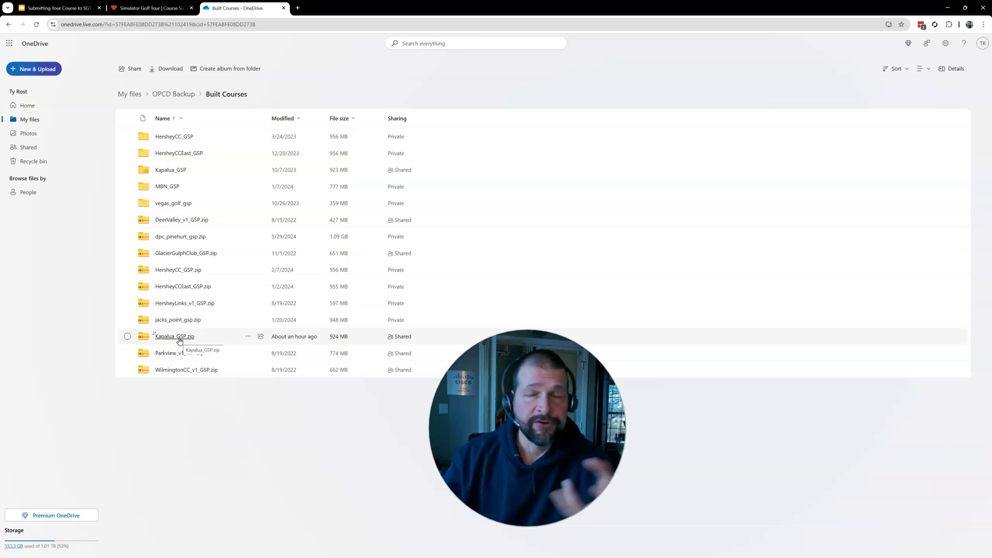
{"action": "left_click", "coordinate": [182, 338]}
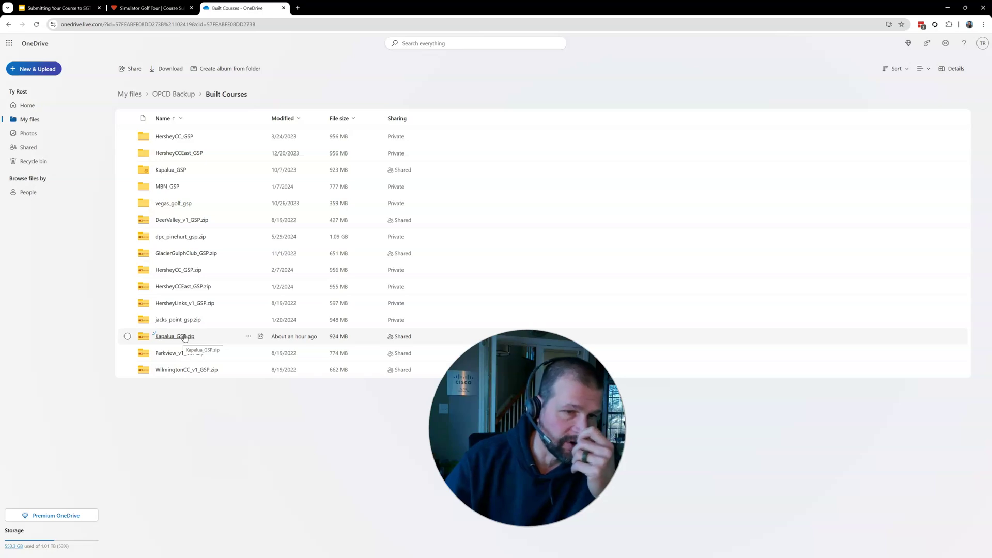
{"action": "left_click", "coordinate": [249, 339]}
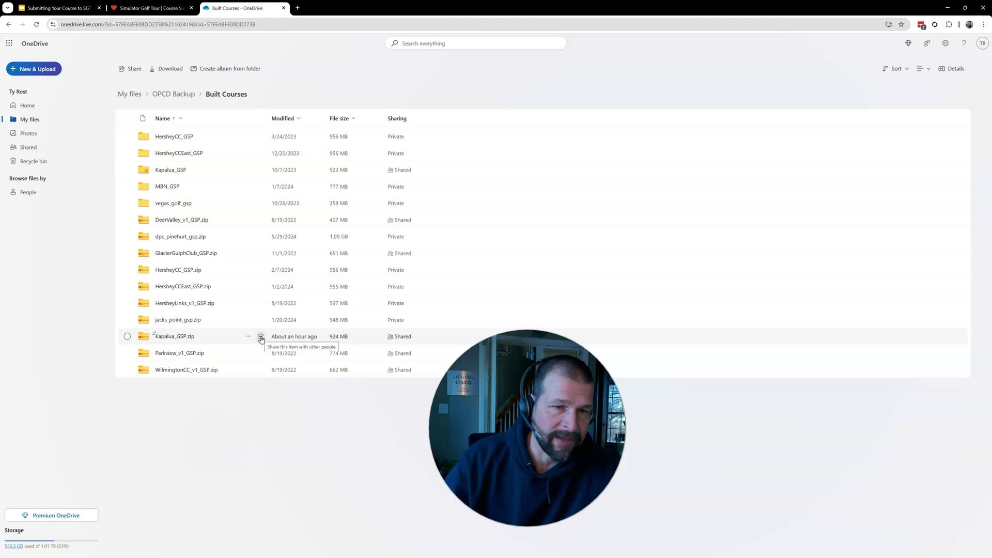
Create and copy an Anyone, Can view link to Kapalua_GSP.zip, then return to the form
{"action": "left_click", "coordinate": [261, 337]}
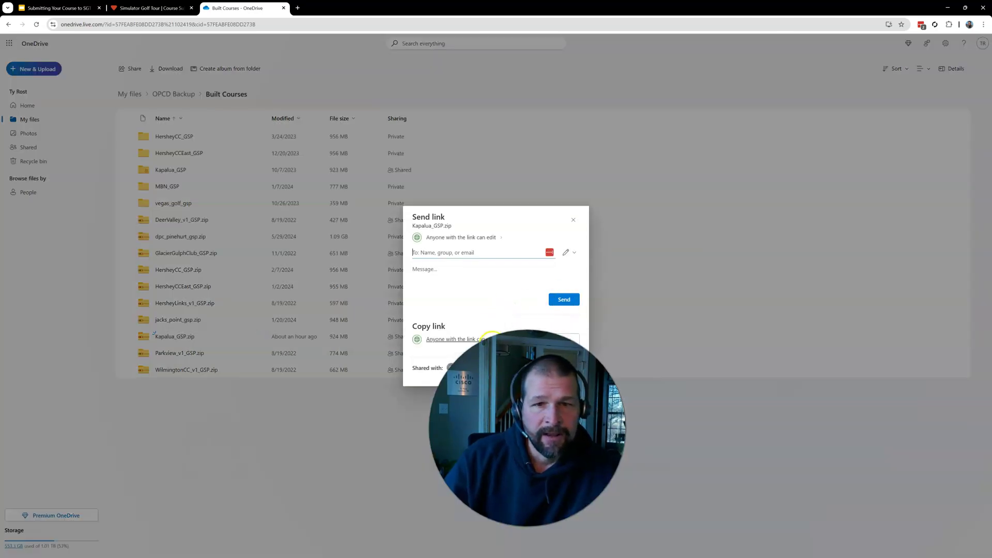
{"action": "left_click", "coordinate": [501, 339]}
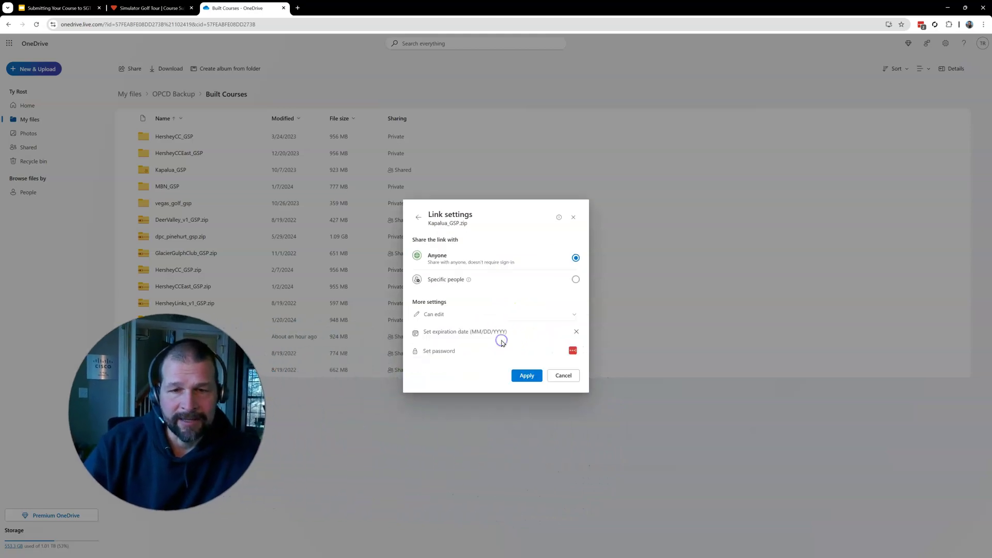
{"action": "left_click", "coordinate": [475, 316]}
{"action": "left_click", "coordinate": [458, 350]}
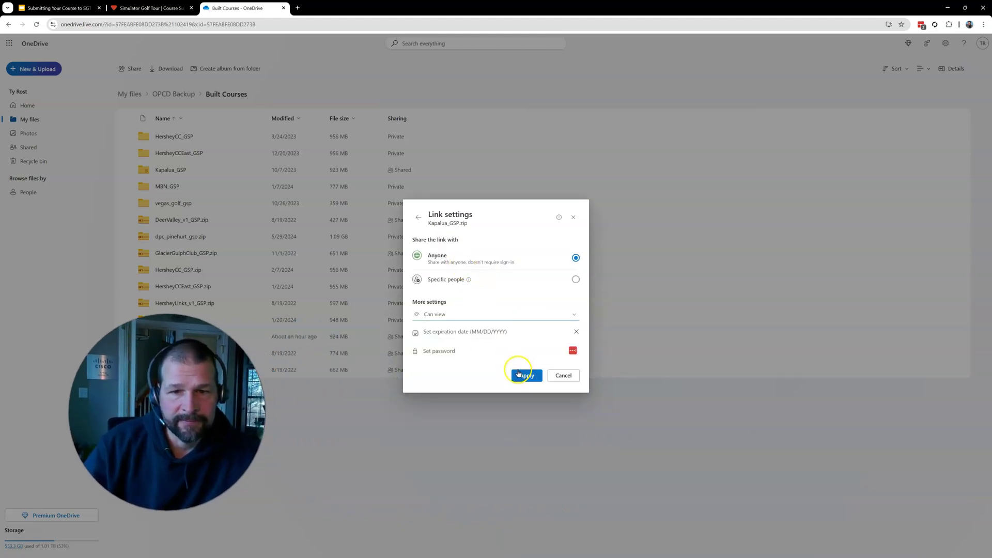
{"action": "left_click", "coordinate": [522, 375]}
{"action": "left_click", "coordinate": [569, 300]}
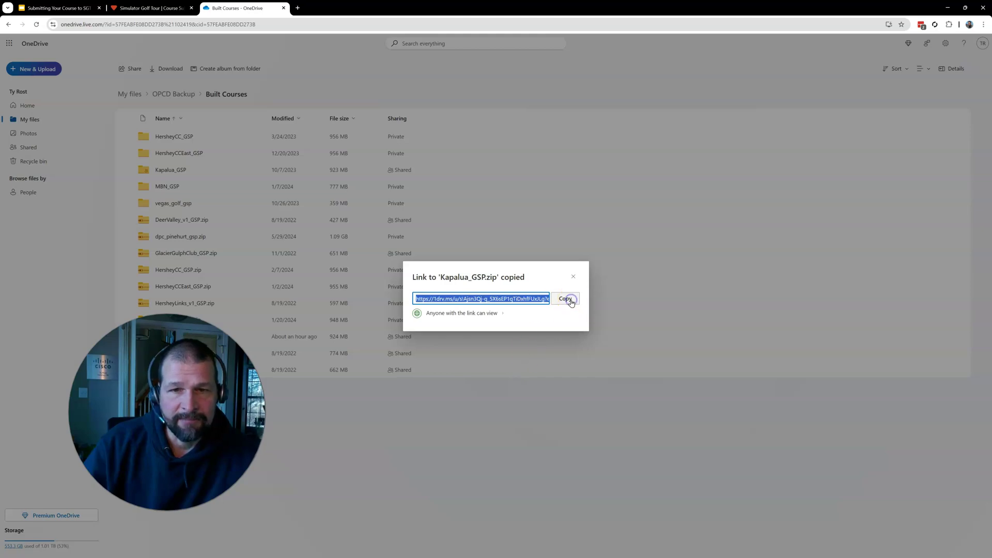
{"action": "left_click", "coordinate": [166, 11]}
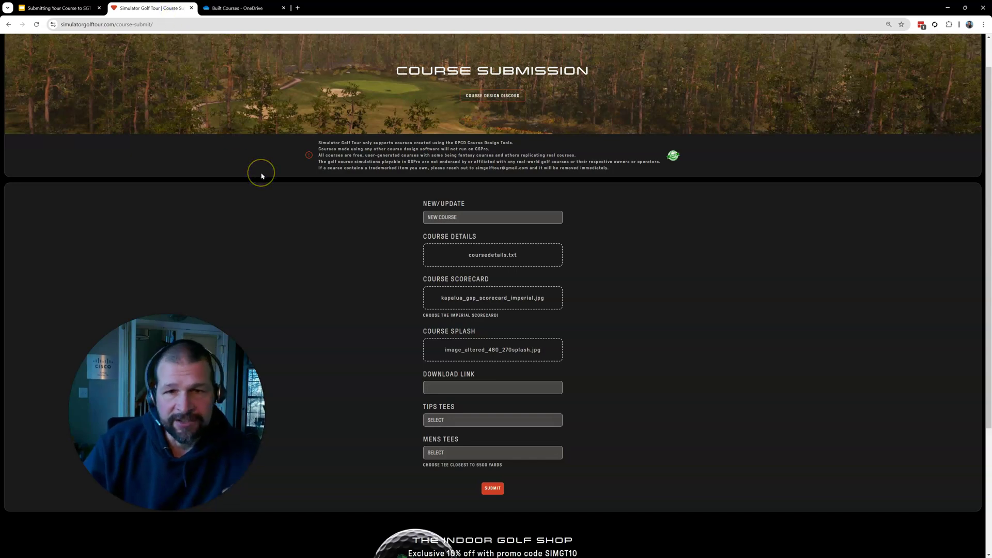
Paste the OneDrive link into Download Link and set Tips Tees BLACK, Mens Tees BLUE
{"action": "left_click", "coordinate": [490, 388]}
{"action": "key", "text": "ctrl+v"}
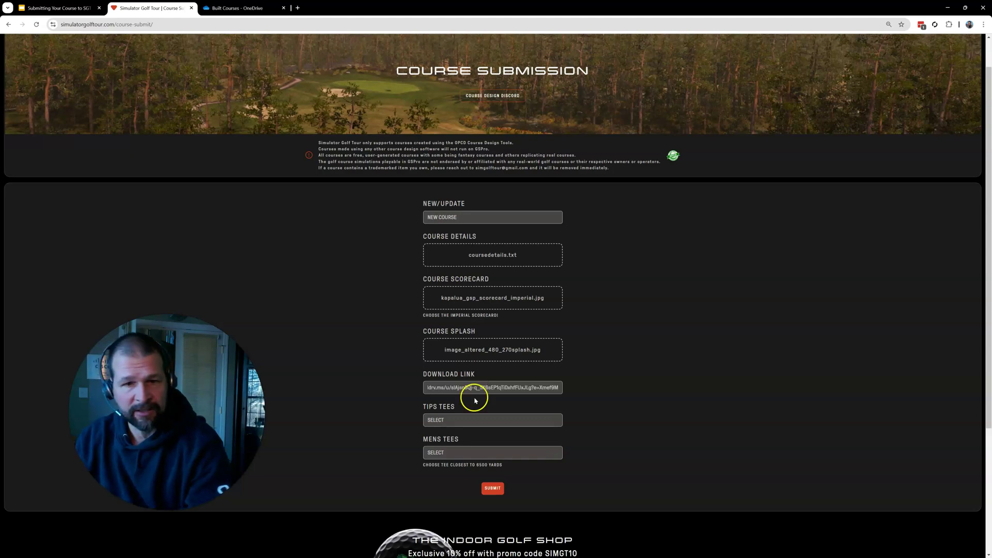
{"action": "left_click", "coordinate": [458, 421]}
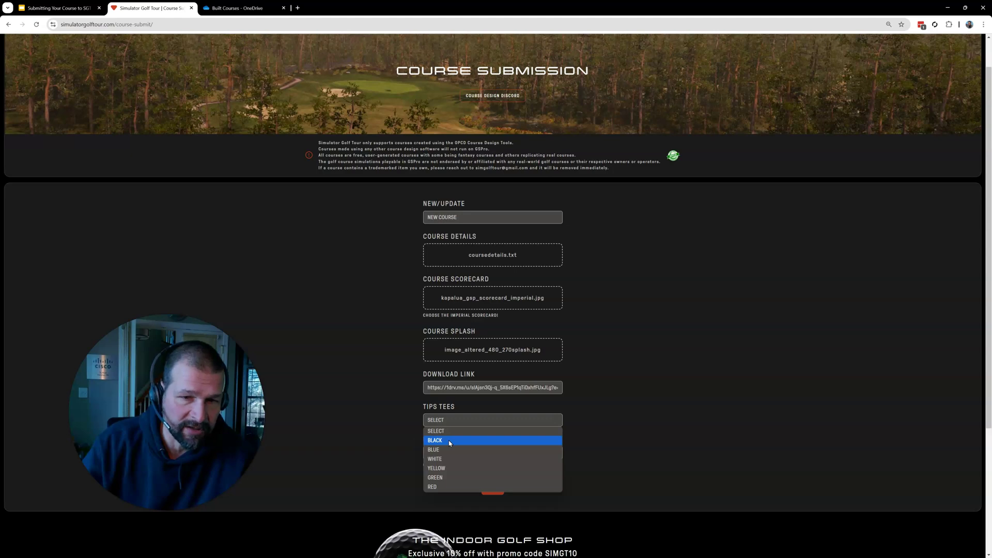
{"action": "left_click", "coordinate": [450, 441]}
{"action": "left_click", "coordinate": [454, 455]}
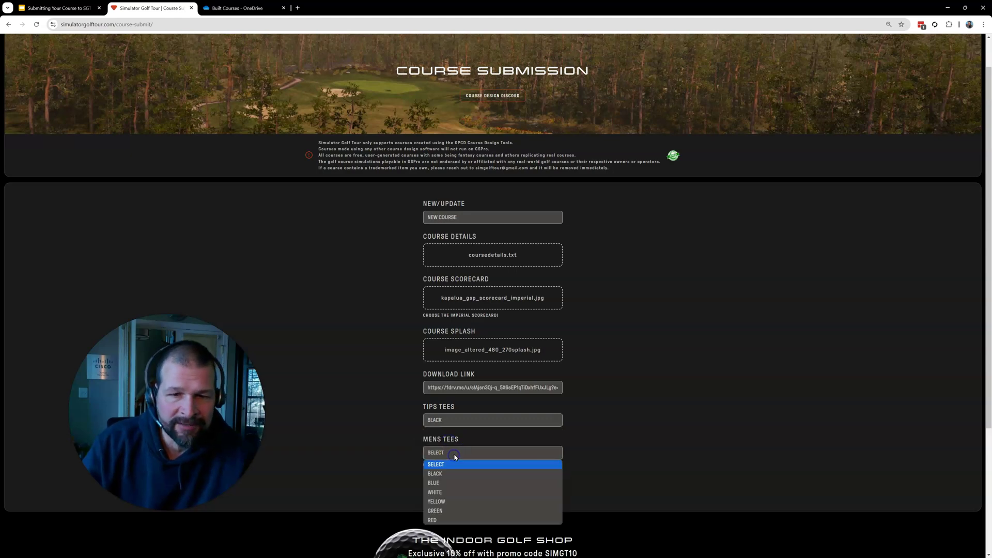
{"action": "left_click", "coordinate": [443, 483]}
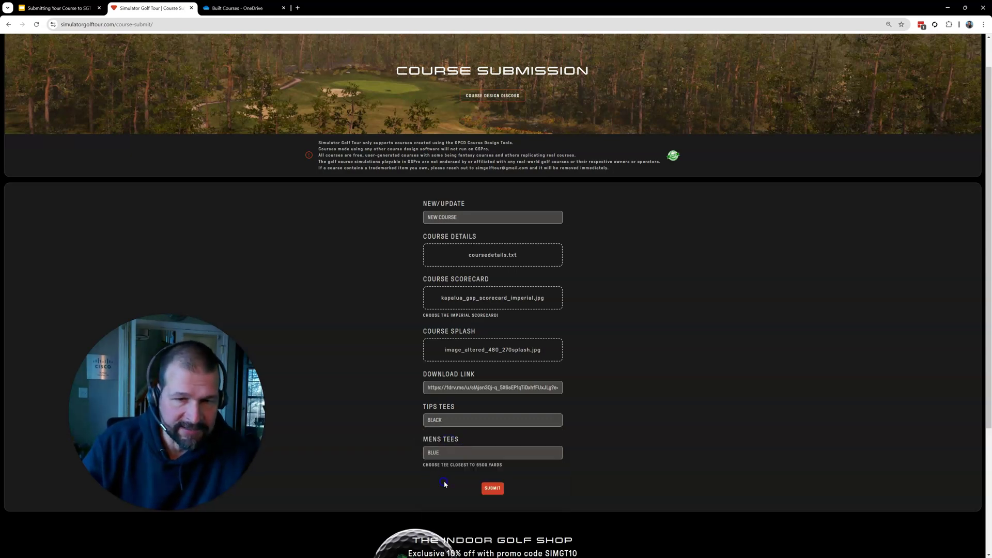